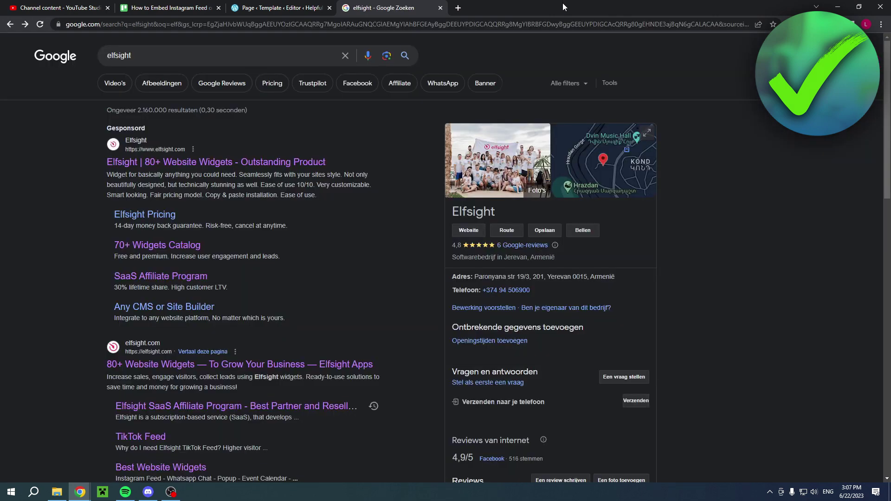
# Open the Elfsight website from the Google results for 'elfsight'.
pyautogui.click(207, 163)
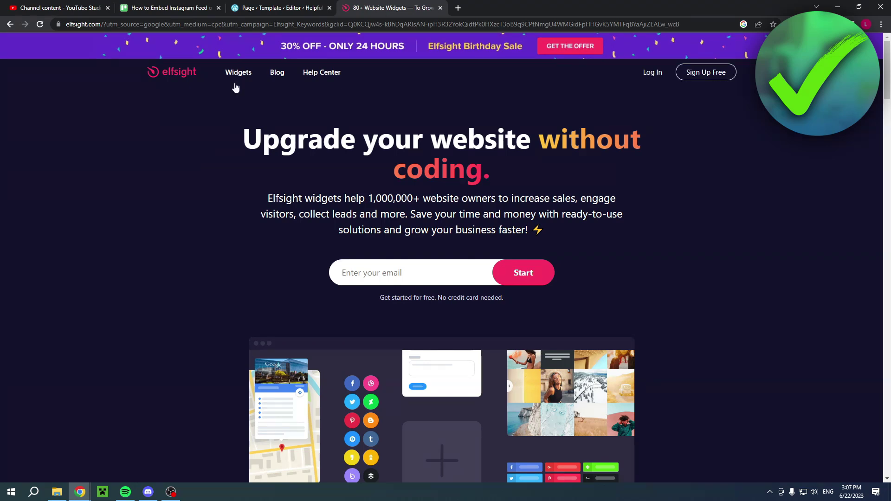
# Go to the Instagram Feed widget page from Elfsight's Widgets menu.
pyautogui.moveTo(236, 80)
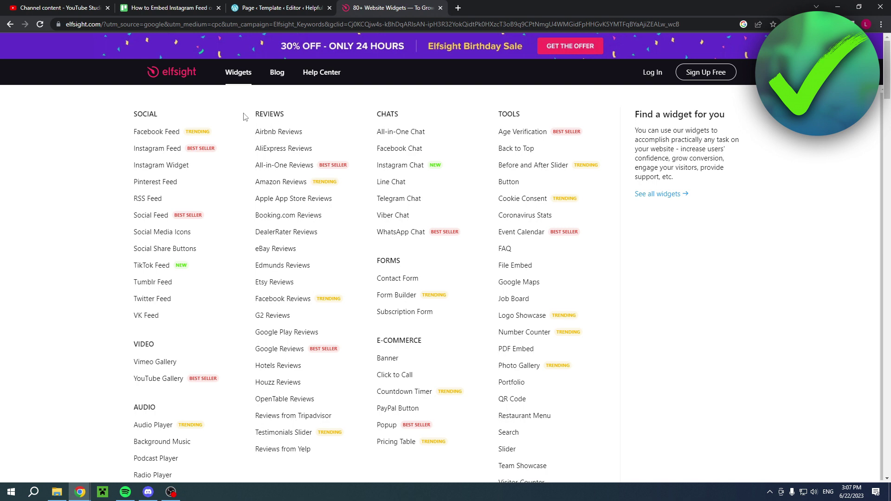
pyautogui.click(166, 149)
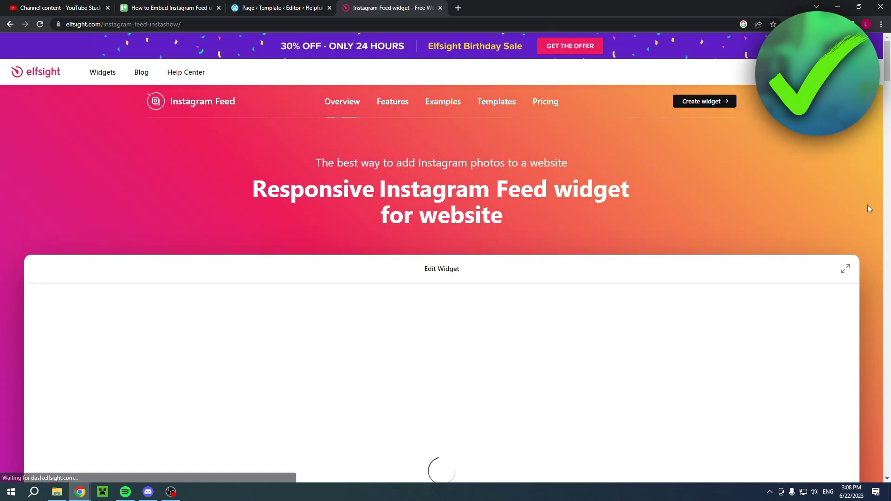
# Browse the template gallery and preview the Grid and Profile Widget templates.
pyautogui.scroll(-4, 867, 205)
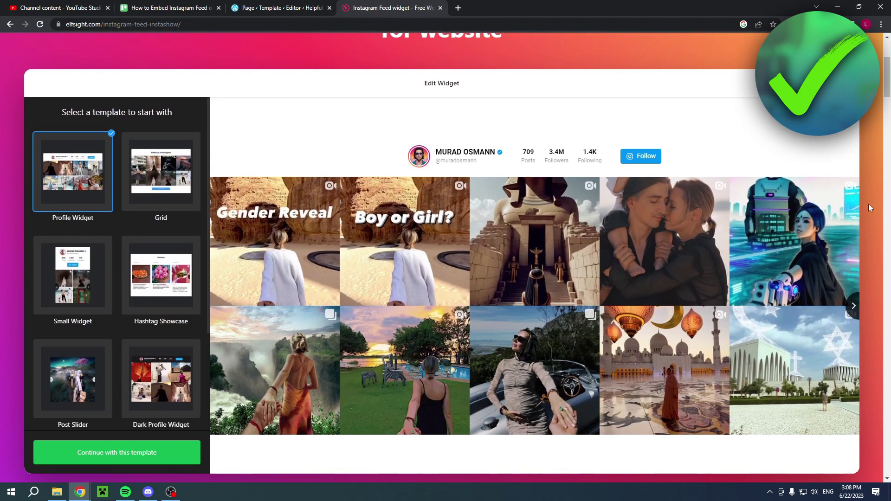
pyautogui.scroll(4, 868, 204)
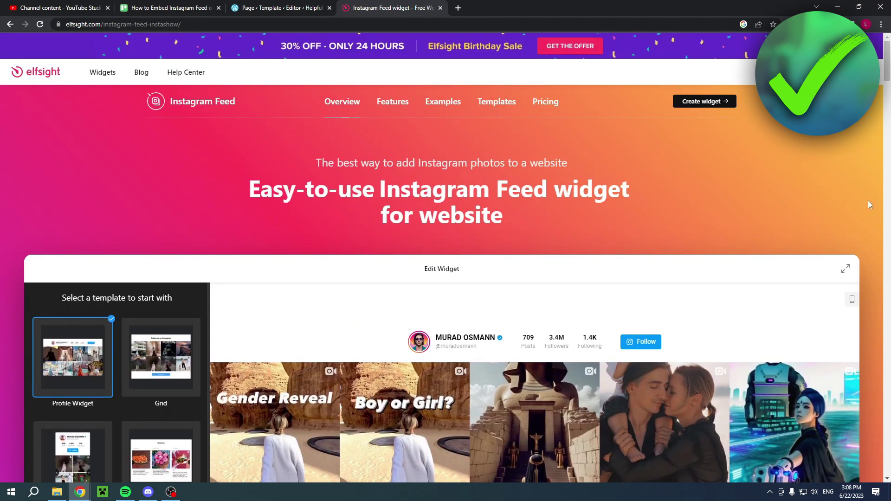
pyautogui.scroll(-3, 628, 153)
pyautogui.scroll(1, 698, 205)
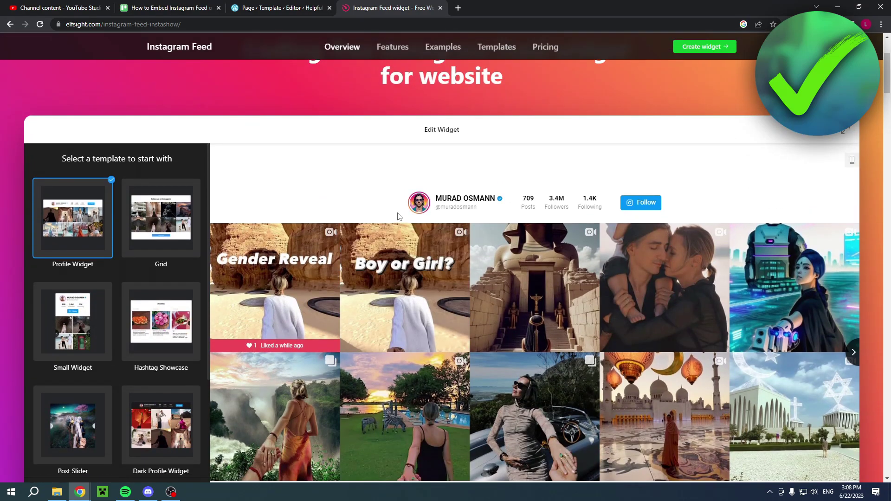
pyautogui.scroll(3, 395, 209)
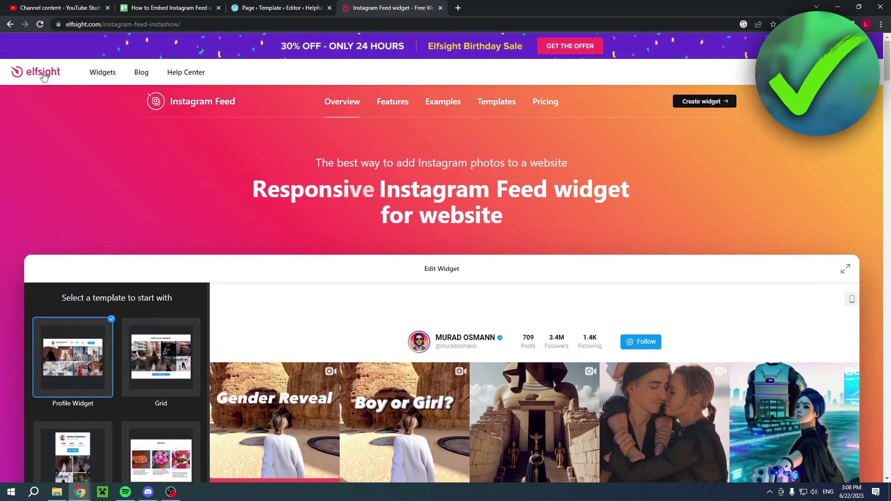
pyautogui.scroll(-2, 866, 246)
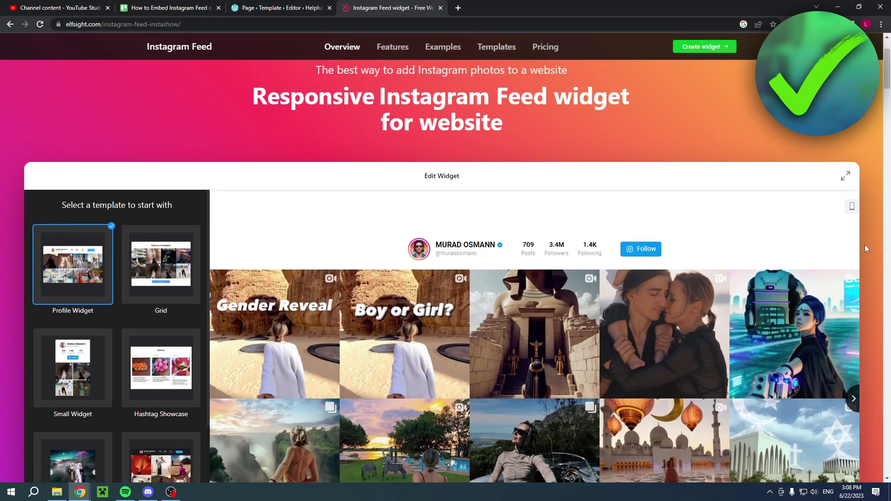
pyautogui.scroll(-2, 865, 244)
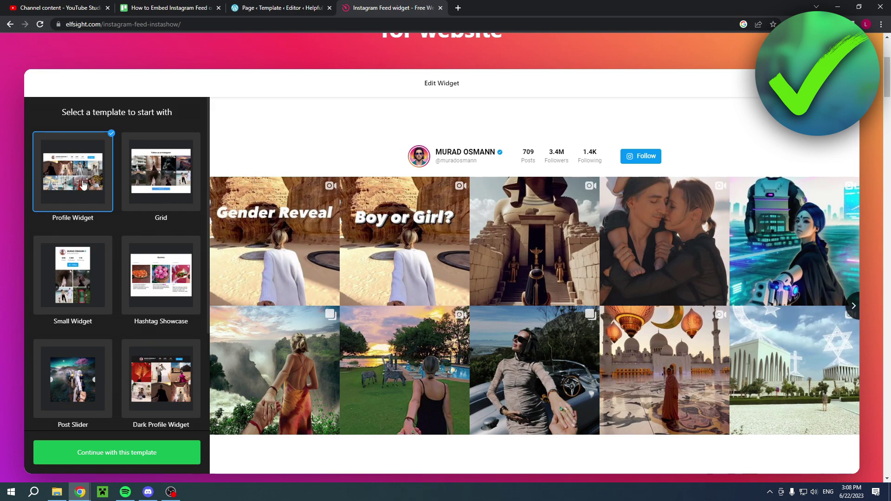
pyautogui.click(146, 175)
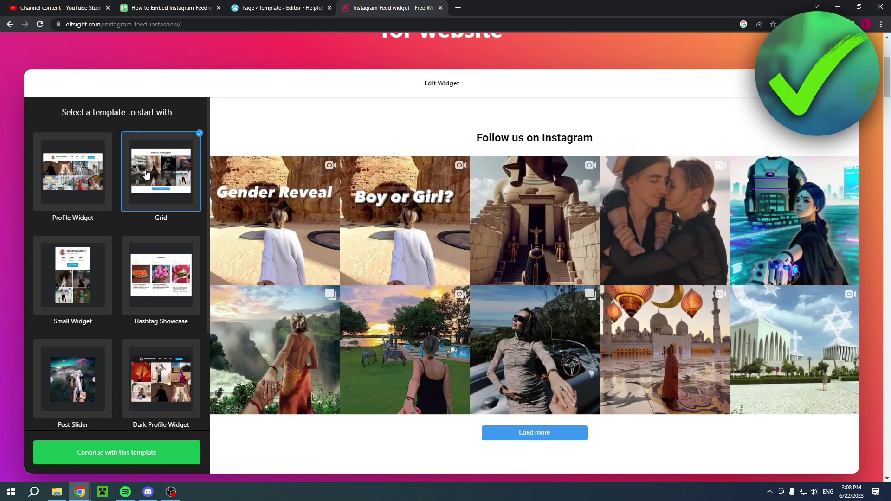
pyautogui.click(85, 175)
pyautogui.click(125, 211)
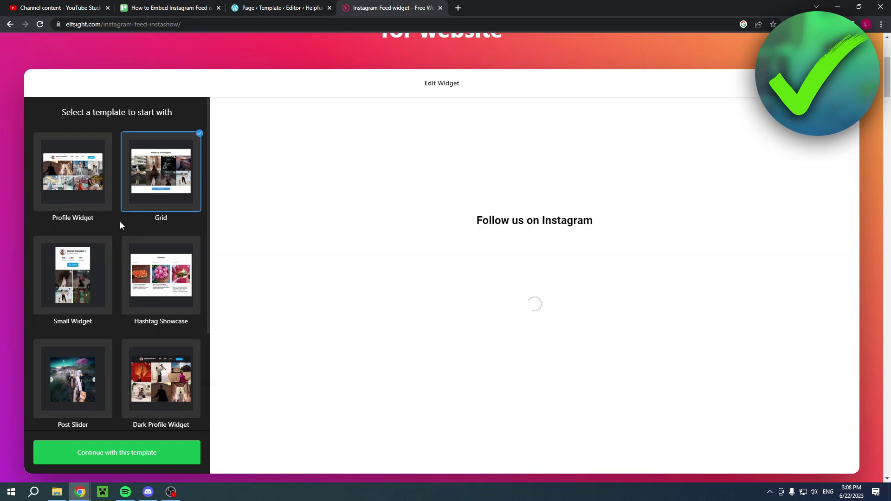
# Preview Small Widget, Hashtag Showcase, Post Slider and Dark Profile Widget, then pick Profile Widget.
pyautogui.click(75, 266)
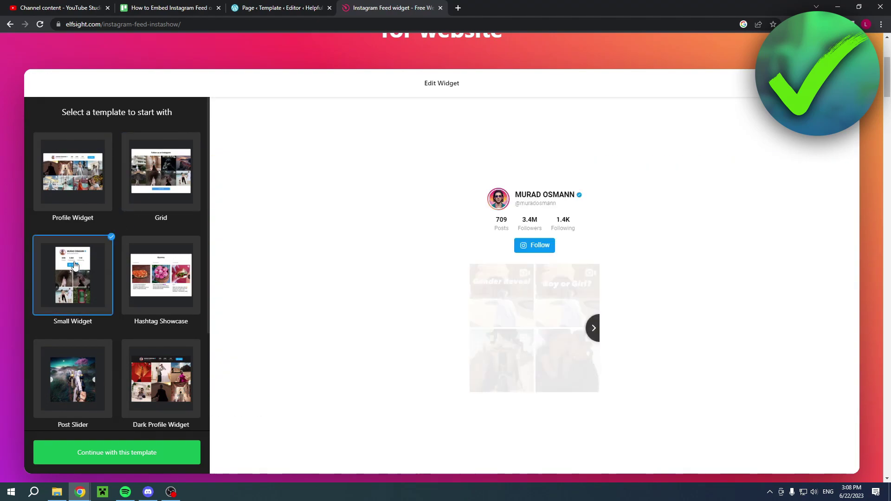
pyautogui.click(170, 266)
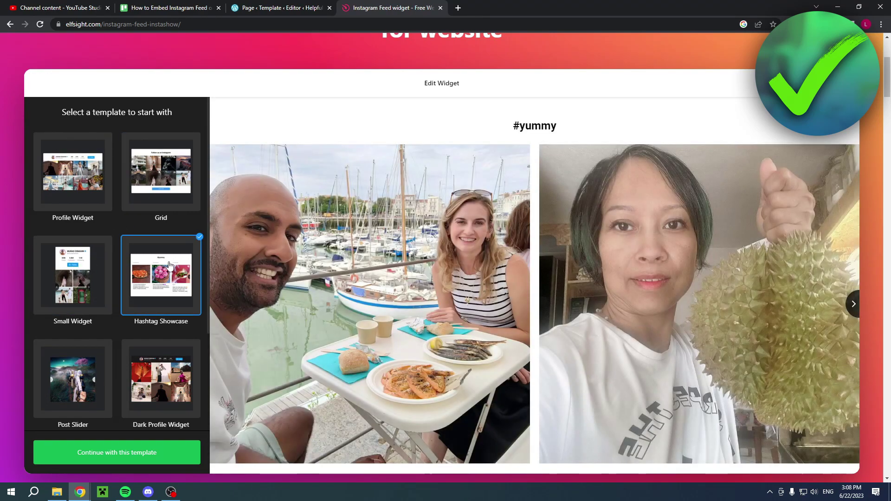
pyautogui.click(106, 381)
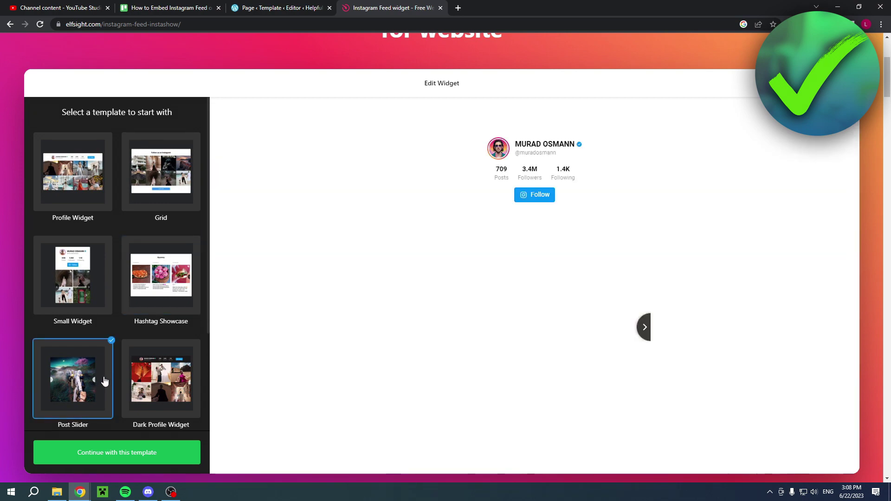
pyautogui.click(163, 382)
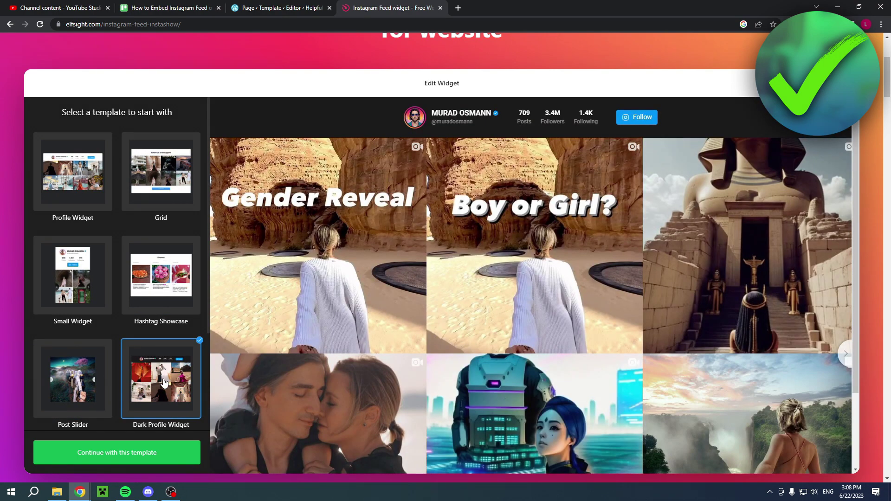
pyautogui.click(55, 182)
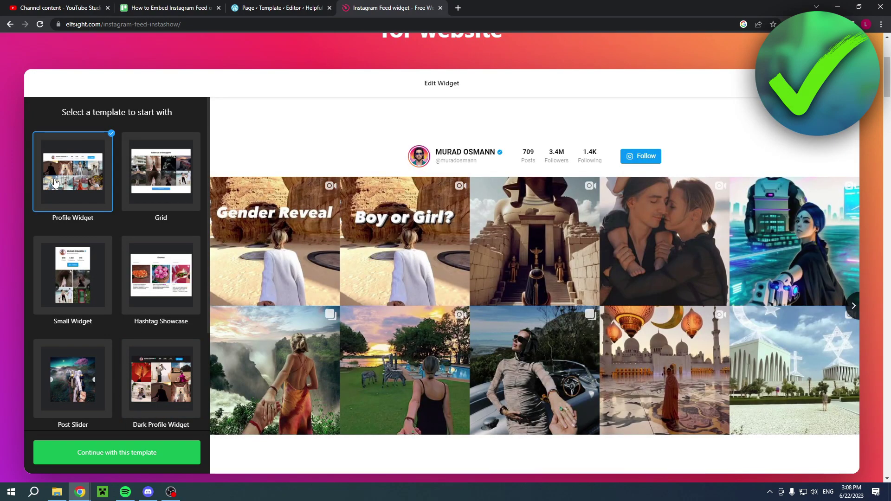
# Continue with the template and set the feed source to Public Accounts & Hashtags for #today.
pyautogui.click(115, 461)
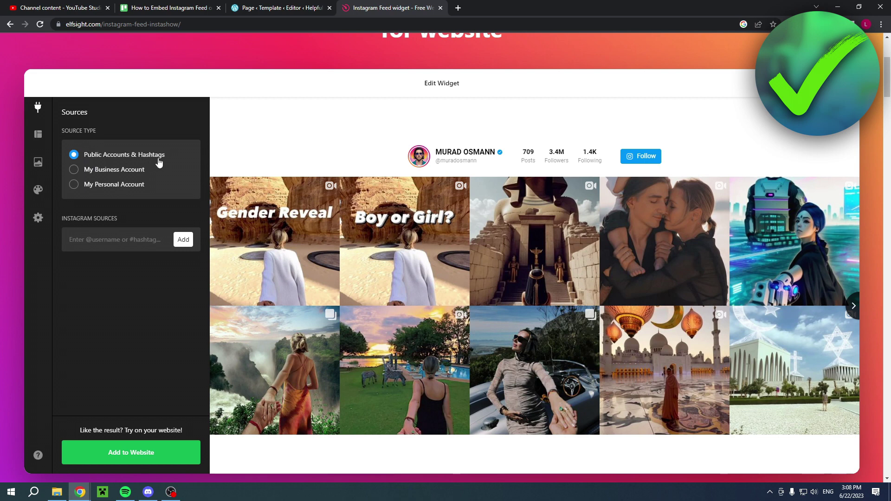
pyautogui.click(135, 175)
pyautogui.click(119, 188)
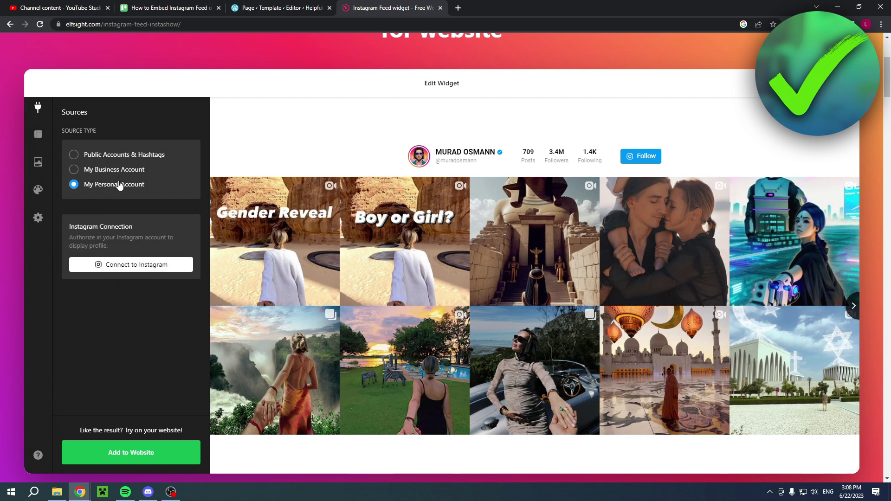
pyautogui.click(119, 172)
pyautogui.click(119, 188)
pyautogui.click(118, 175)
pyautogui.click(121, 186)
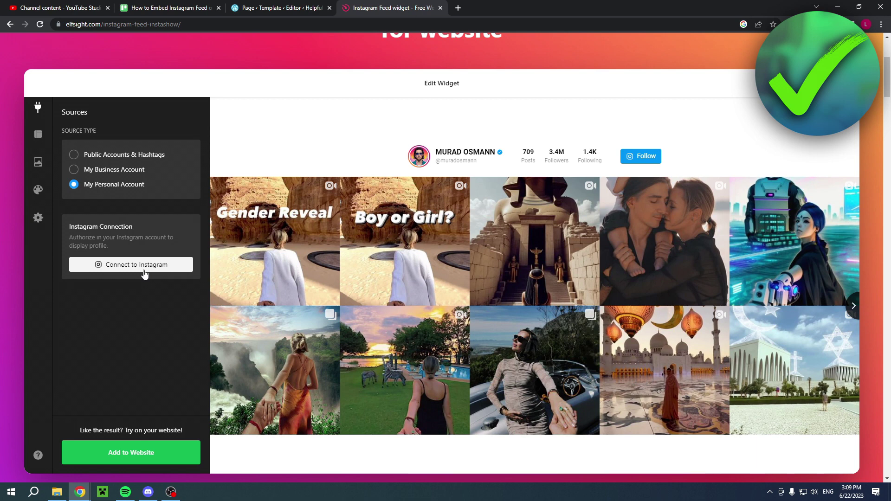
pyautogui.click(133, 158)
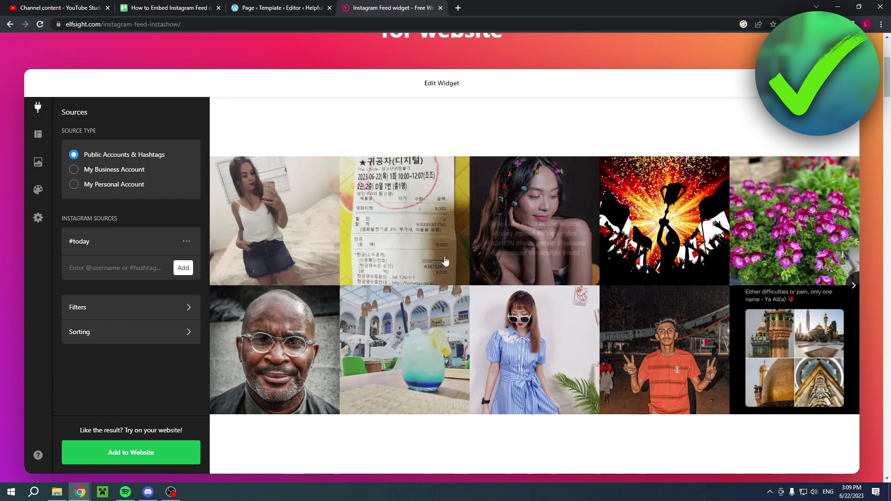
# Select the #today hashtag source and review its post filter settings.
pyautogui.doubleClick(116, 240)
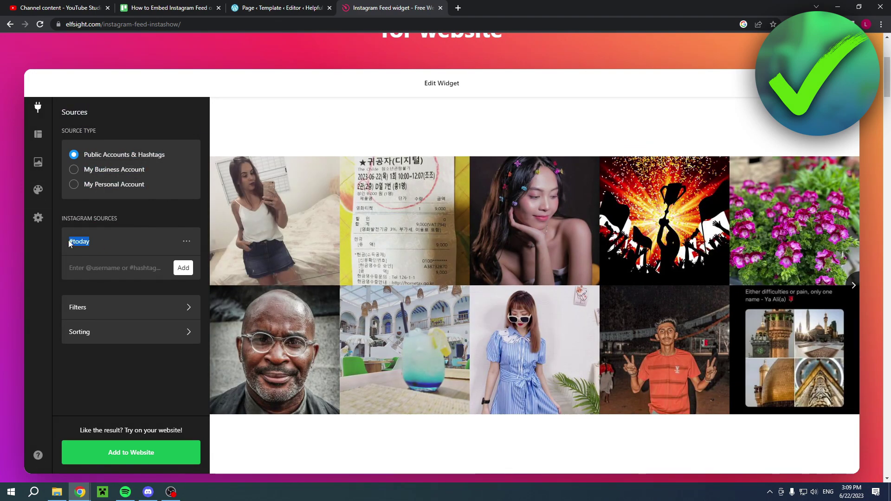
pyautogui.click(191, 314)
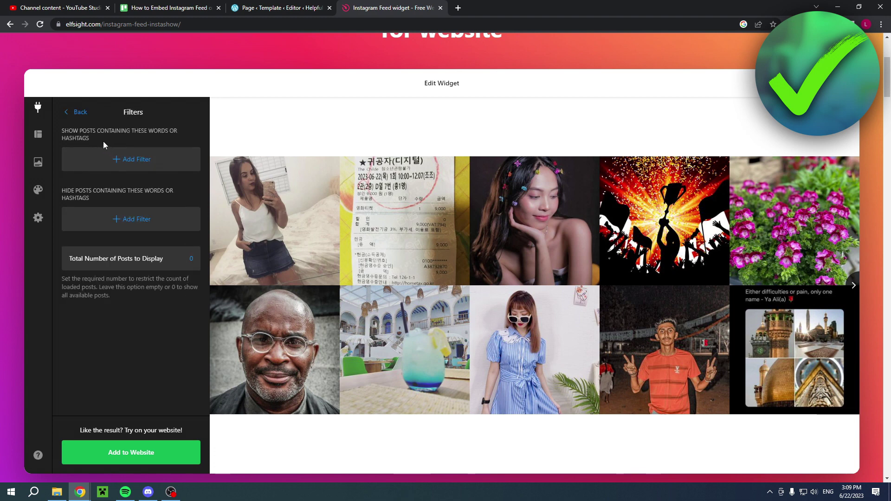
pyautogui.scroll(1, 147, 160)
pyautogui.scroll(-1, 247, 165)
pyautogui.click(73, 112)
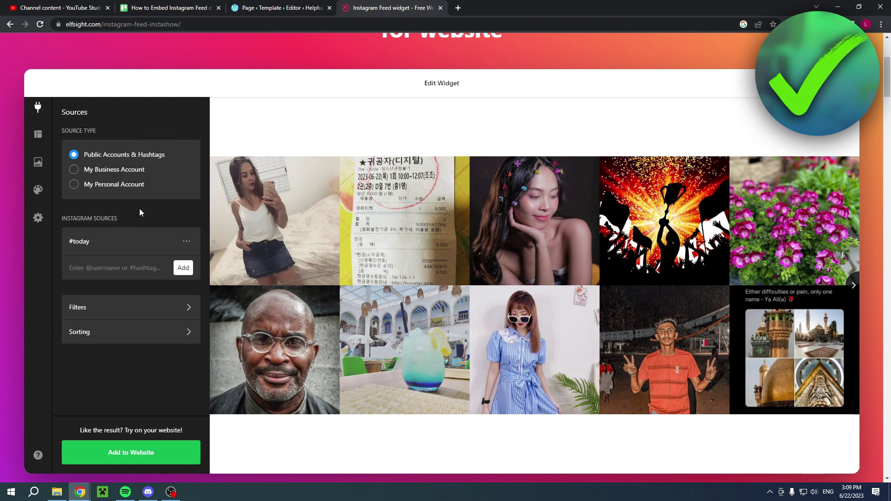
# Confirm the feed's sorting is Publication date, then return to the source settings.
pyautogui.click(166, 335)
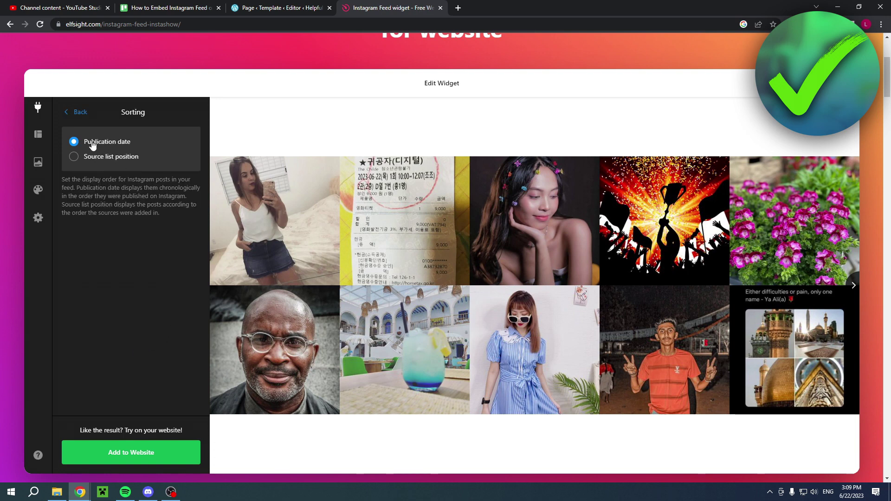
pyautogui.click(67, 114)
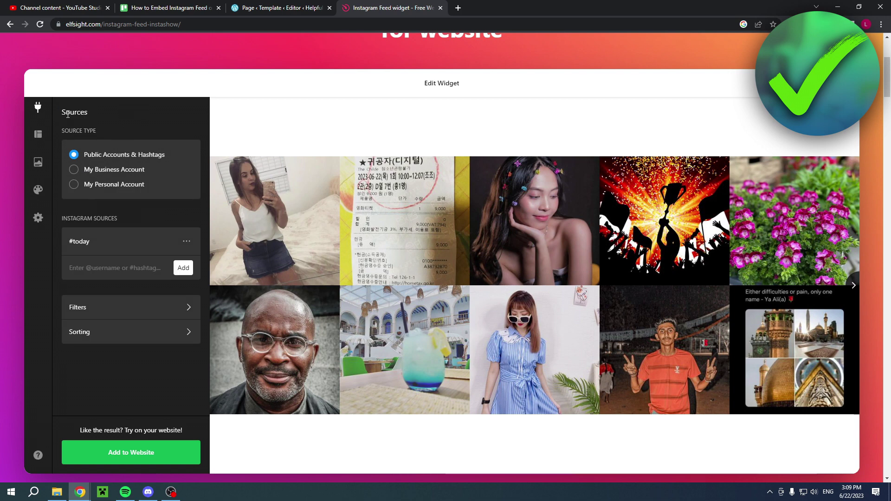
pyautogui.click(125, 339)
pyautogui.click(69, 113)
# Save the widget, log in to Elfsight with Google, and publish the feed widget.
pyautogui.click(126, 450)
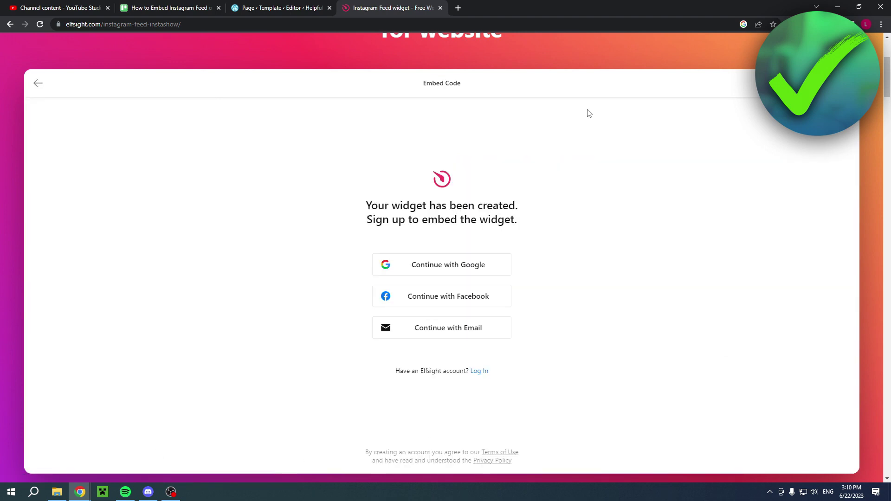
pyautogui.click(481, 372)
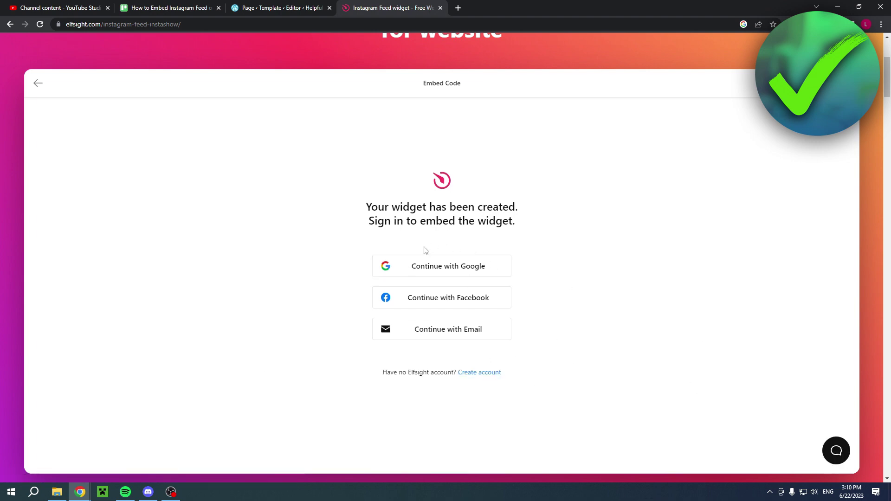
pyautogui.click(459, 268)
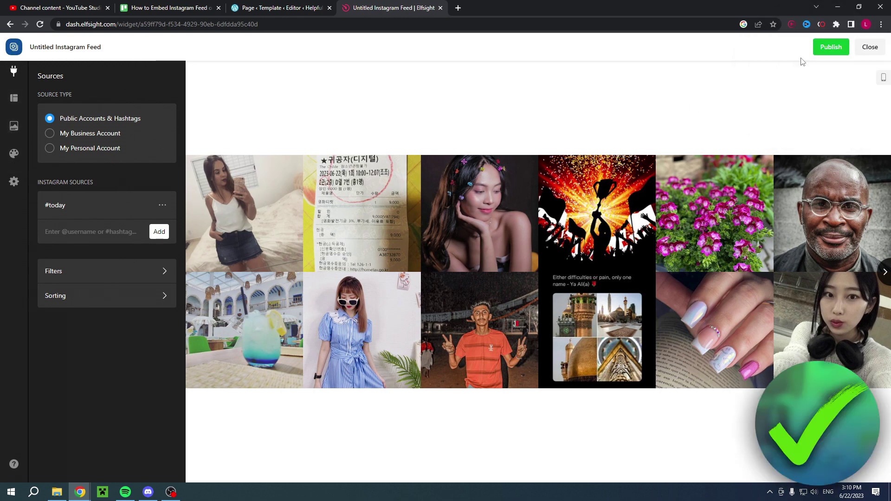
pyautogui.click(829, 51)
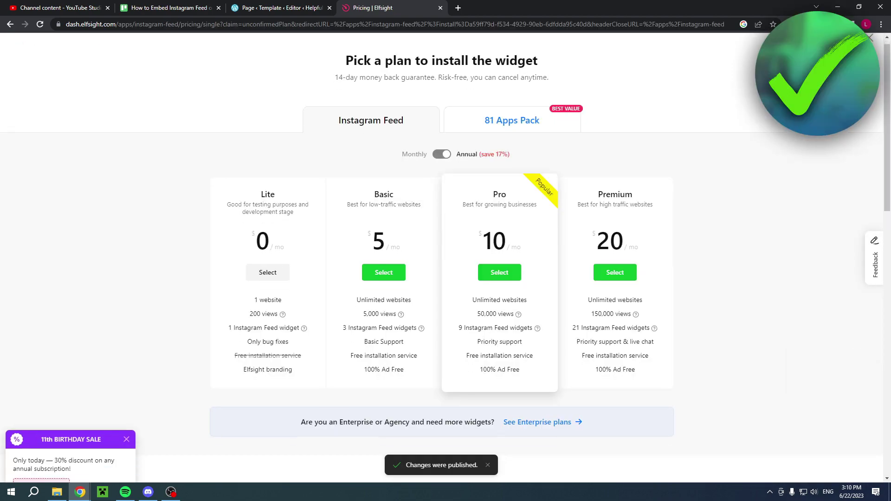
# Compare the pricing plans, noting the Lite plan's 1-website limit, features and 30% sale discount.
pyautogui.scroll(-2, 445, 258)
pyautogui.scroll(1, 445, 258)
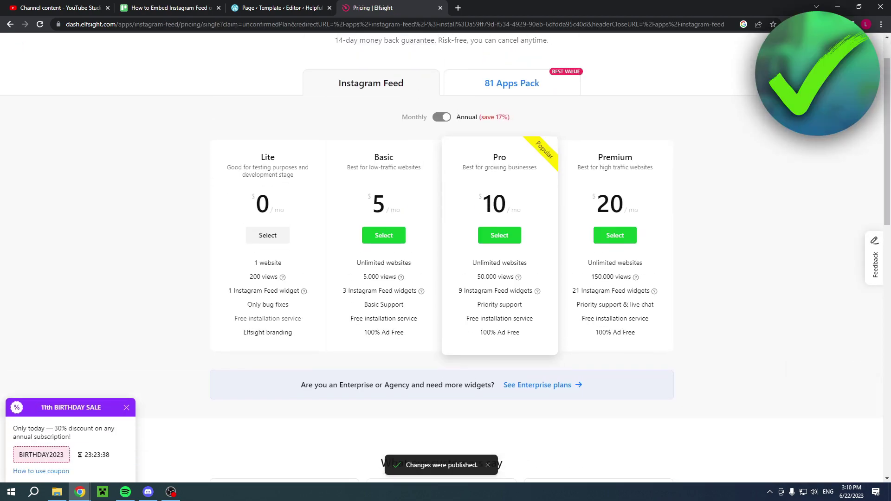
pyautogui.scroll(1, 446, 258)
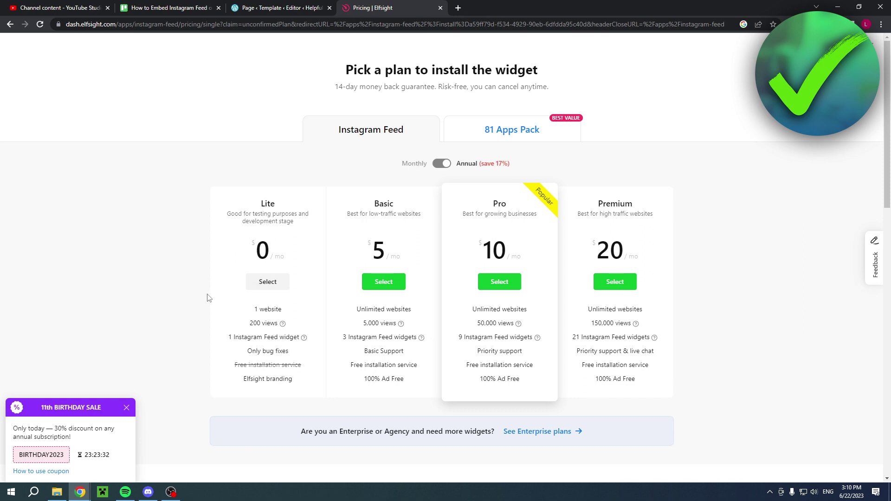
pyautogui.moveTo(253, 311); pyautogui.dragTo(317, 391)
pyautogui.click(287, 313)
pyautogui.click(310, 319)
pyautogui.doubleClick(56, 430)
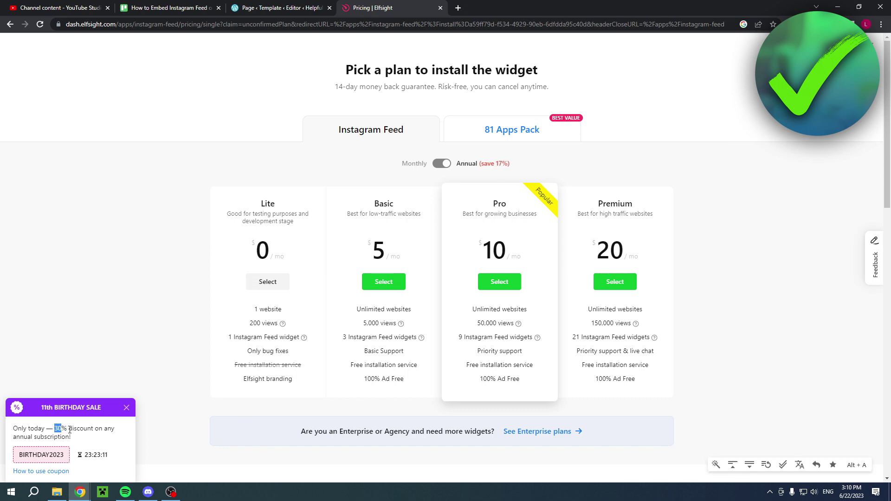
pyautogui.click(69, 430)
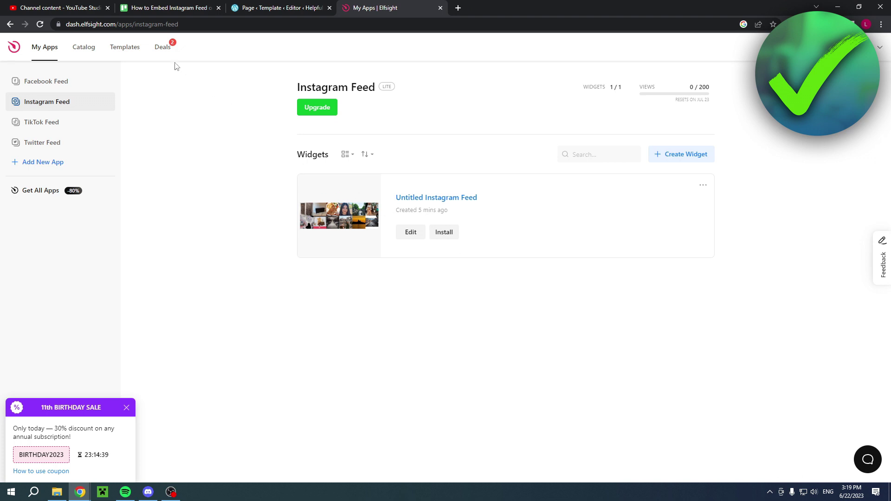
# Check the deals' 20% welcome coupon, select the free Lite plan, and switch to WordPress.
pyautogui.click(159, 52)
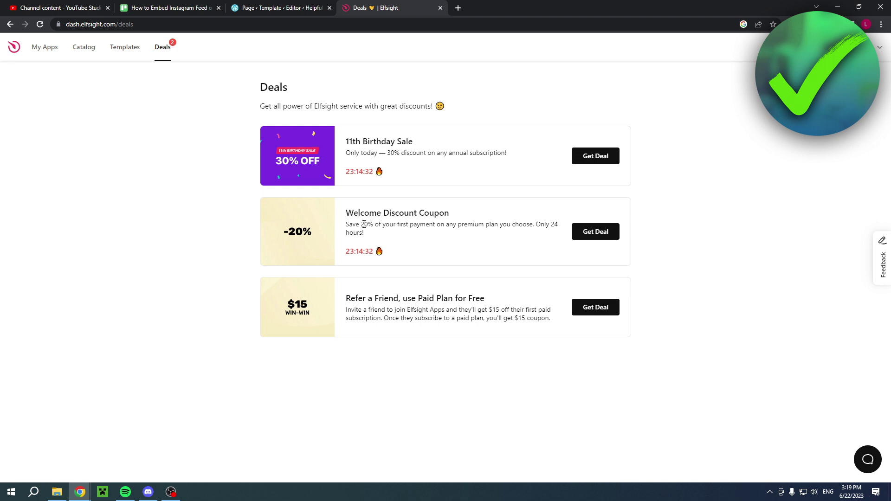
pyautogui.moveTo(363, 226); pyautogui.dragTo(373, 225)
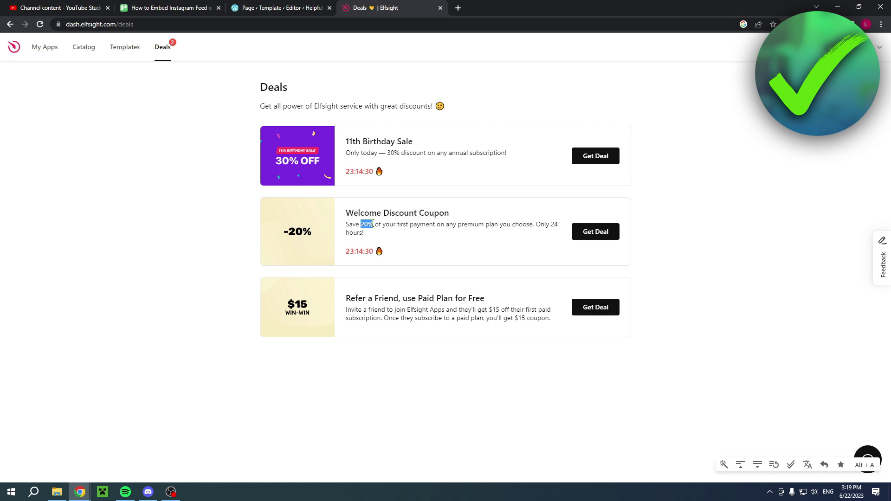
pyautogui.click(749, 217)
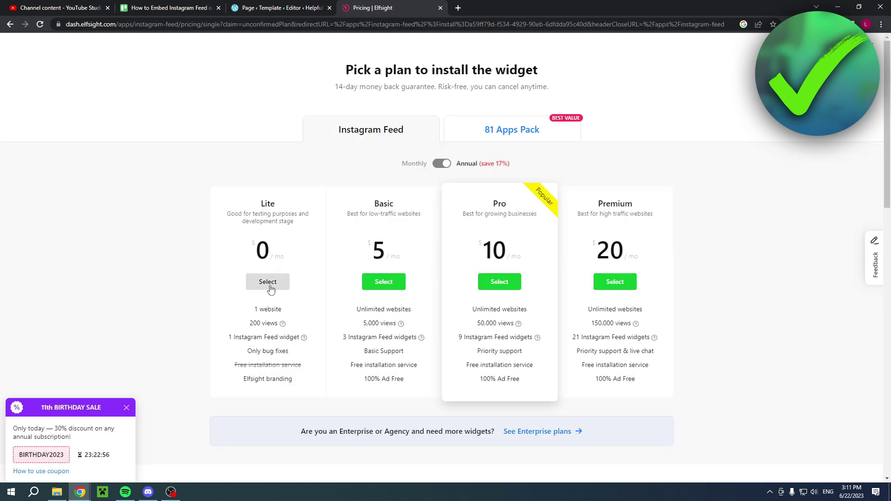
pyautogui.click(269, 283)
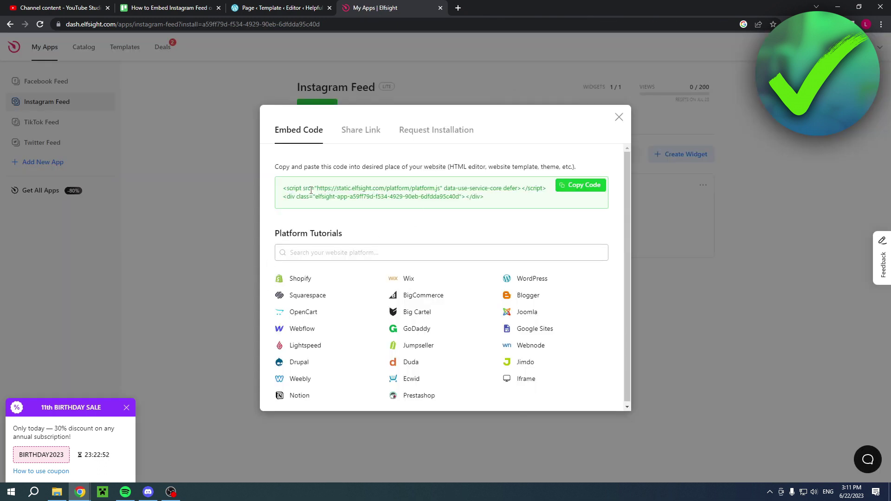
pyautogui.hotkey('ctrl', 'shift', 'Tab')
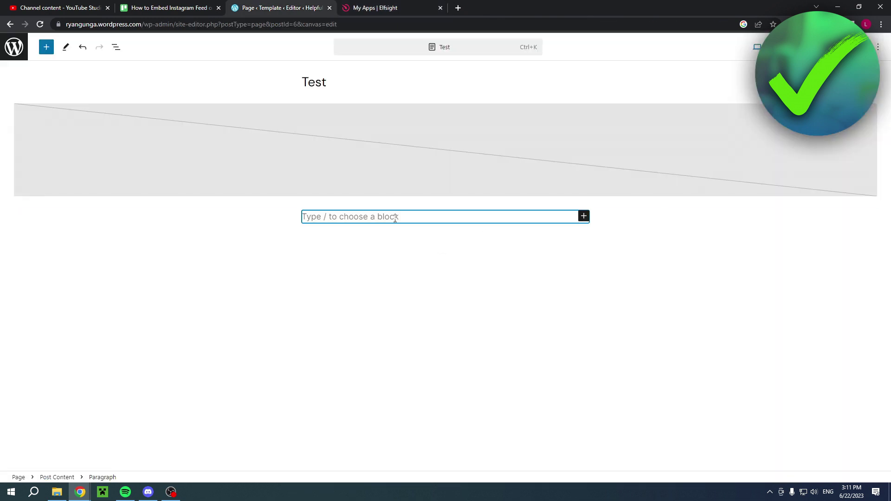
# Add a Custom HTML block containing the pasted Elfsight embed code and preview it.
pyautogui.click(583, 216)
pyautogui.click(606, 284)
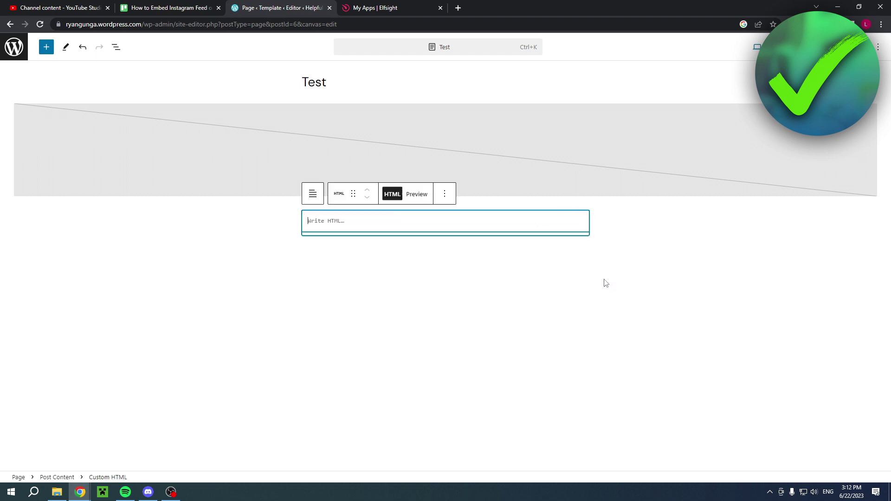
pyautogui.write('<script src="https://static.elfsight.com/platform/platform.js" data-use-service-core defer></script> <div class="elfsight-app-a59ff79d-f534-4929-90eb-6dfdda95c40d"></div>')
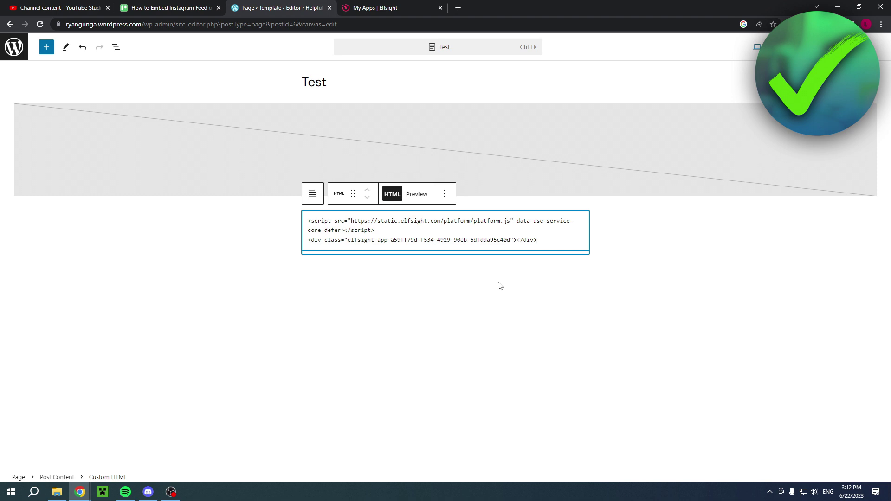
pyautogui.click(414, 197)
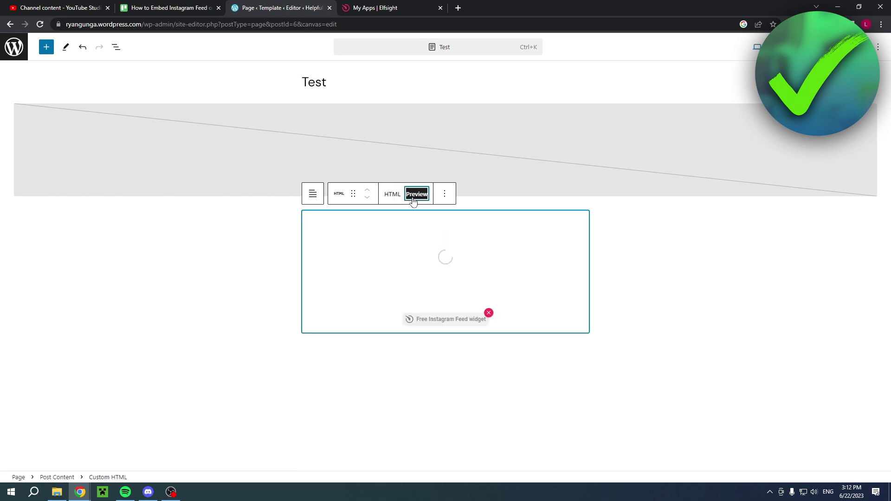
# Inspect the embedded Instagram feed on the Test page, advancing it to the next photos.
pyautogui.click(718, 248)
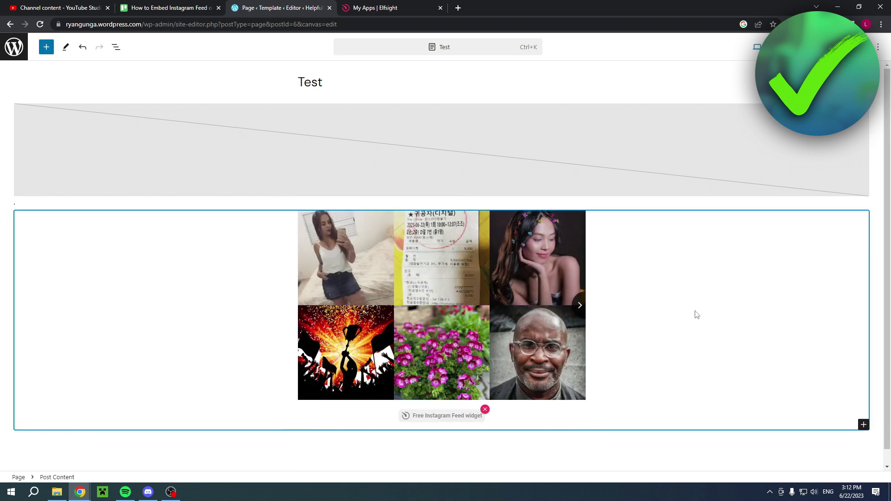
pyautogui.click(580, 294)
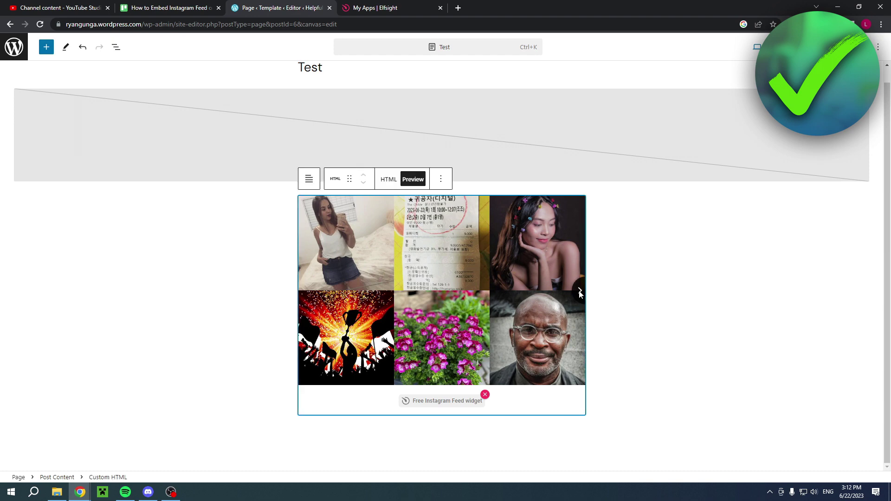
pyautogui.click(580, 293)
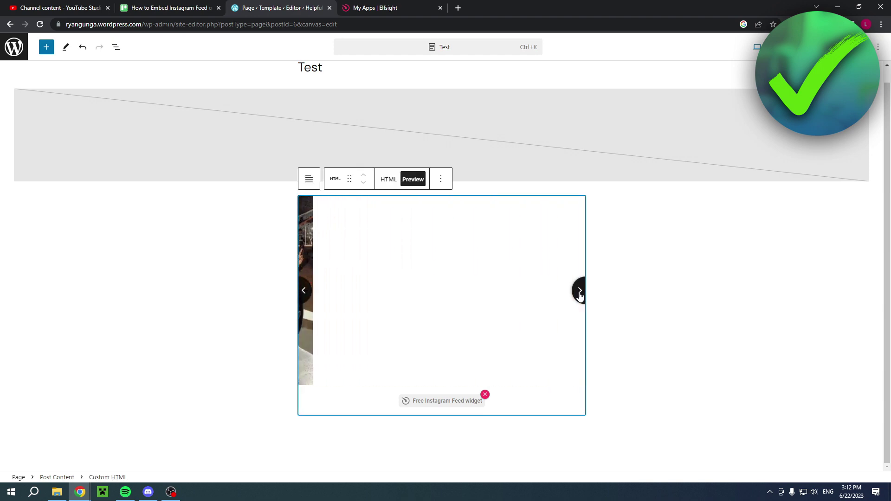
pyautogui.click(708, 286)
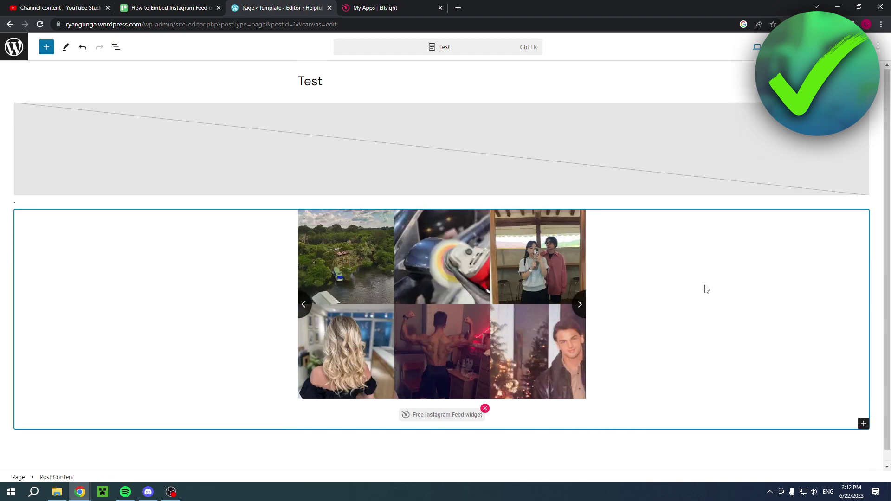